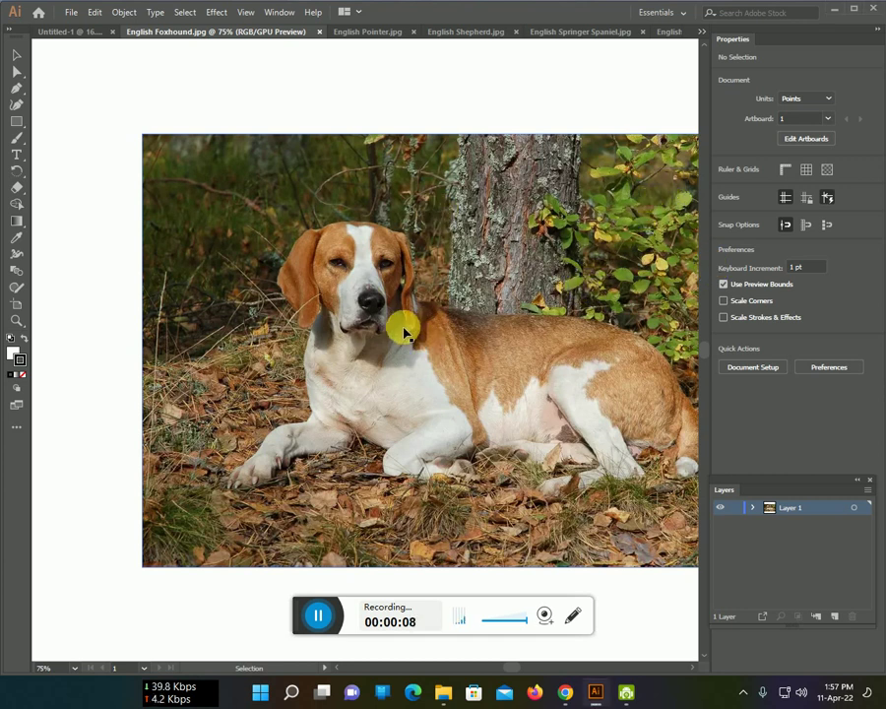
Place the foxhound photo in Untitled-1, enlarge it over most of the artboard, and add Layer 2
{"action": "mouse_move", "coordinate": [406, 398]}
{"action": "left_mouse_down"}
{"action": "mouse_move", "coordinate": [67, 38]}
{"action": "mouse_move", "coordinate": [267, 280]}
{"action": "mouse_move", "coordinate": [195, 221]}
{"action": "left_mouse_up"}
{"action": "left_click_drag", "start_coordinate": [308, 293], "coordinate": [577, 468]}
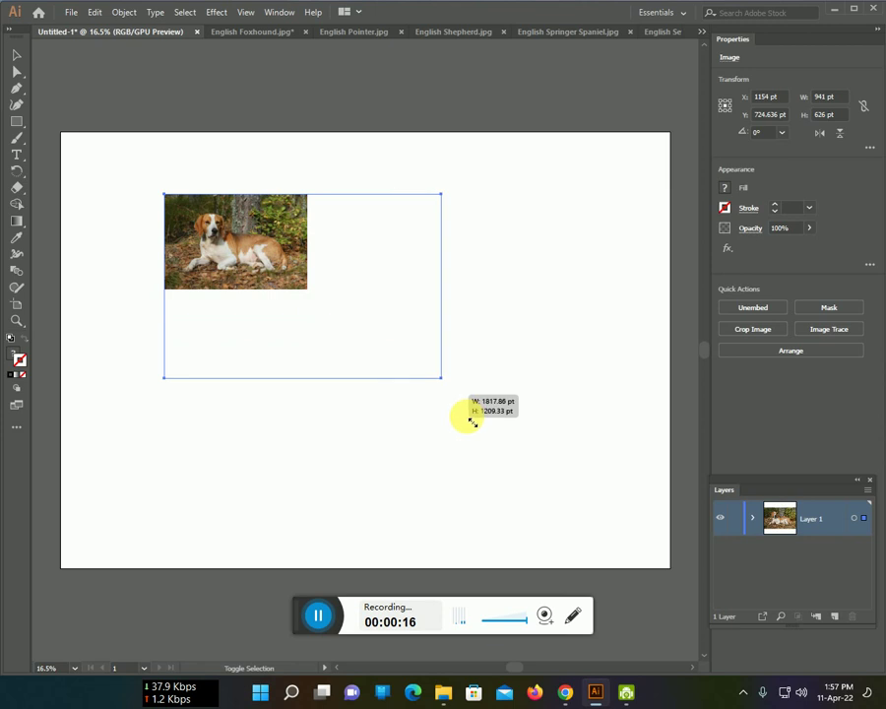
{"action": "left_click_drag", "start_coordinate": [509, 406], "coordinate": [468, 387]}
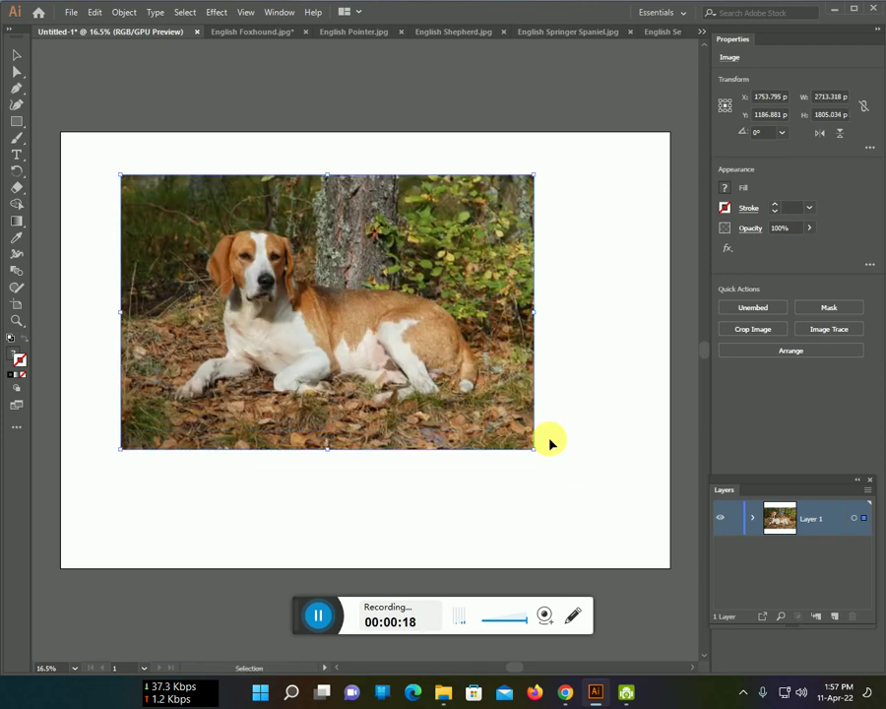
{"action": "left_click_drag", "start_coordinate": [533, 447], "coordinate": [626, 576]}
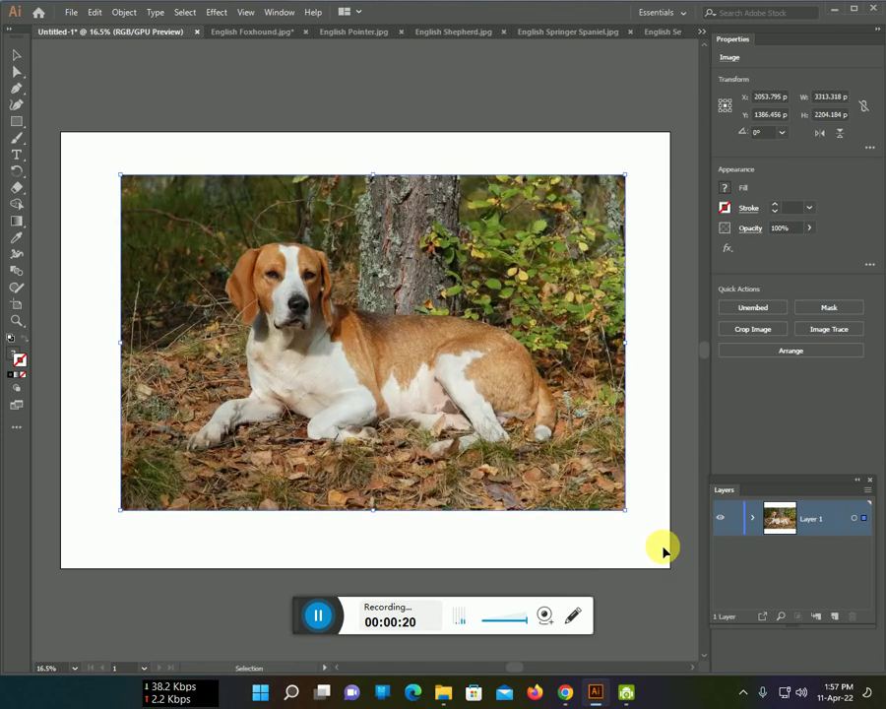
{"action": "left_click", "coordinate": [834, 616]}
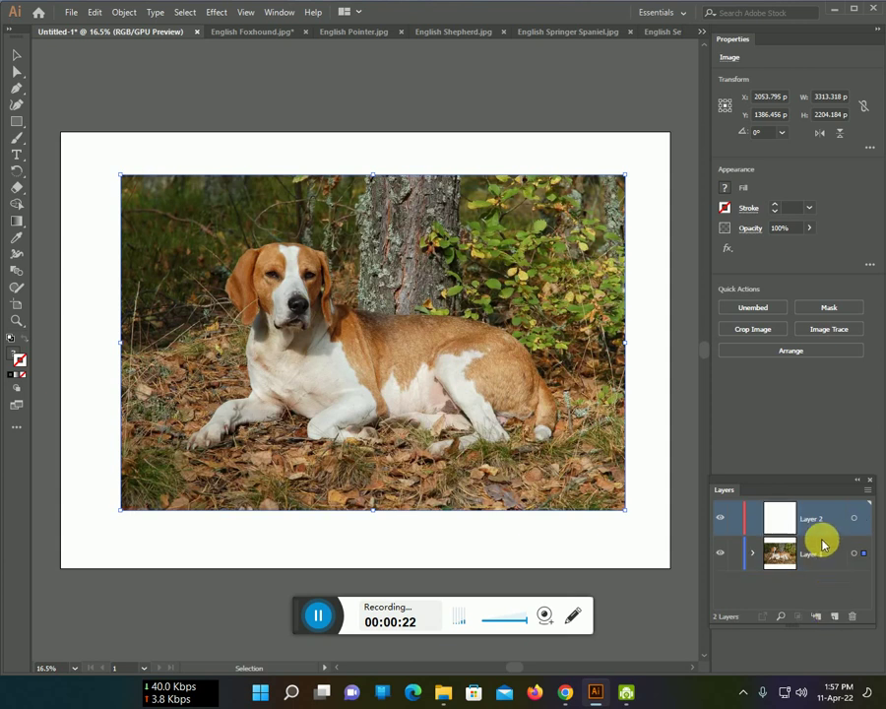
Fade the photo to 44% opacity, lock Layer 1 and make Layer 2 active
{"action": "left_click", "coordinate": [827, 555]}
{"action": "left_click", "coordinate": [809, 228]}
{"action": "left_click_drag", "start_coordinate": [785, 247], "coordinate": [772, 247]}
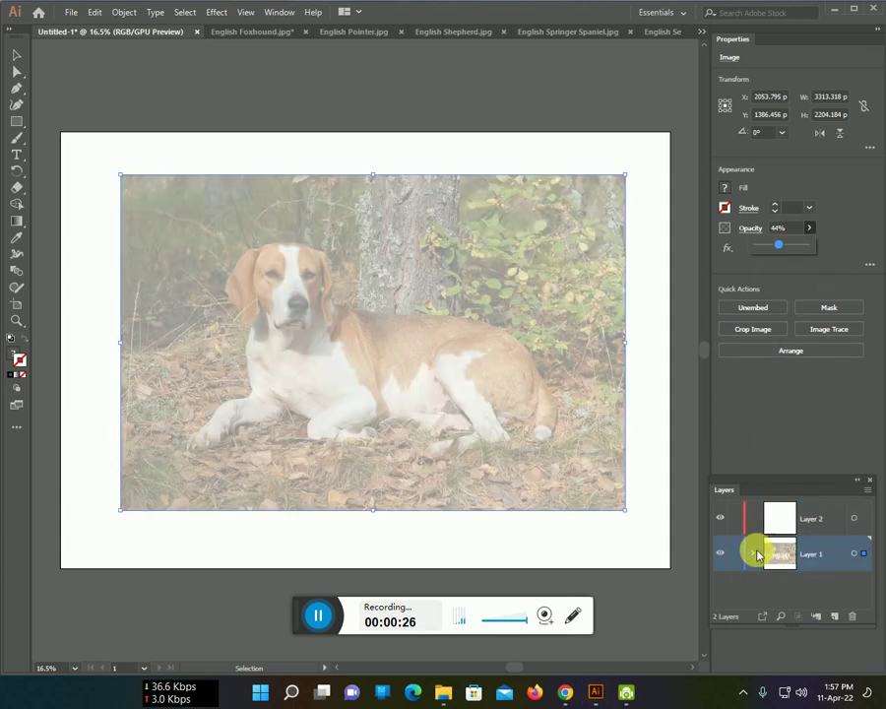
{"action": "left_click", "coordinate": [734, 554]}
{"action": "left_click", "coordinate": [807, 522]}
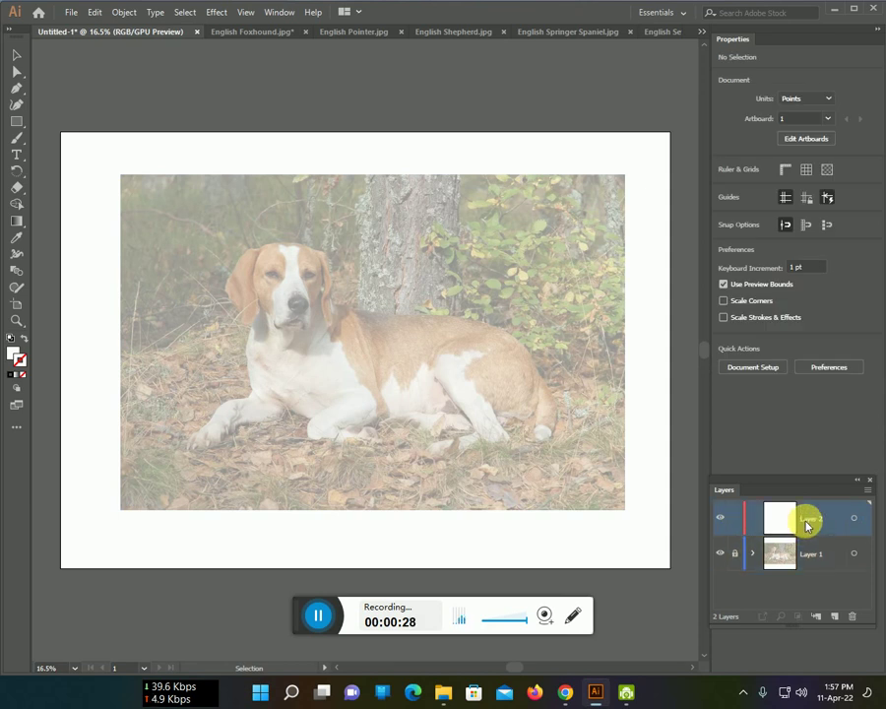
Switch to the Paintbrush (B) with a black stroke colour
{"action": "key", "text": "b"}
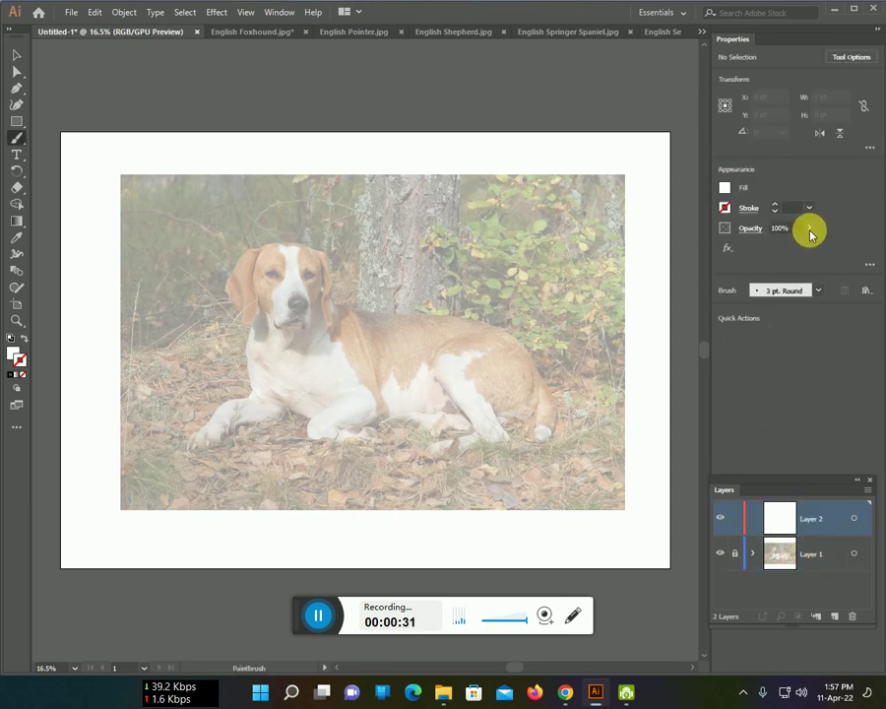
{"action": "left_click", "coordinate": [726, 210]}
{"action": "left_click", "coordinate": [601, 257]}
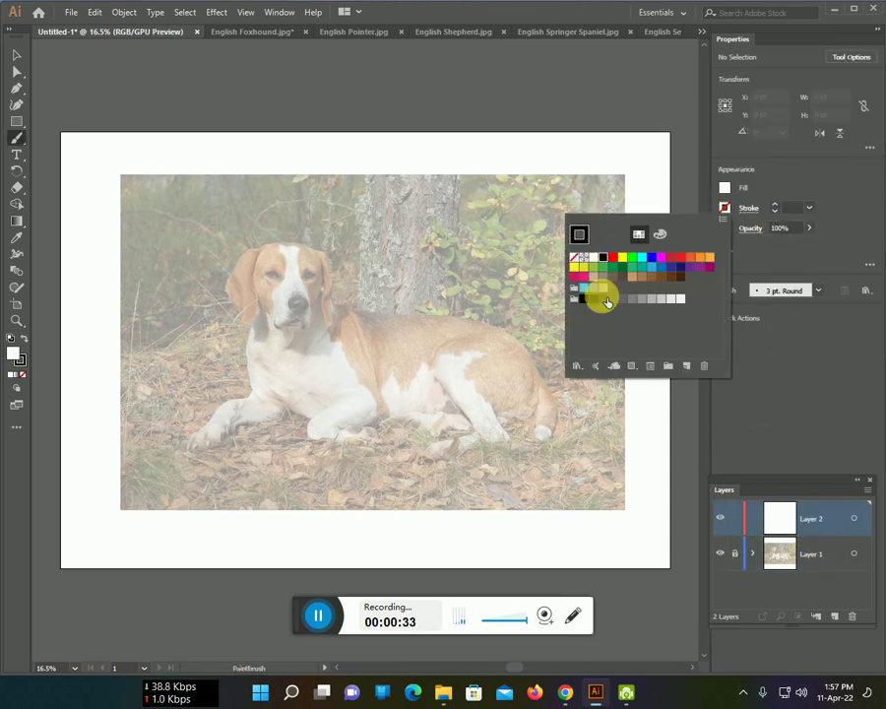
{"action": "left_click", "coordinate": [674, 510]}
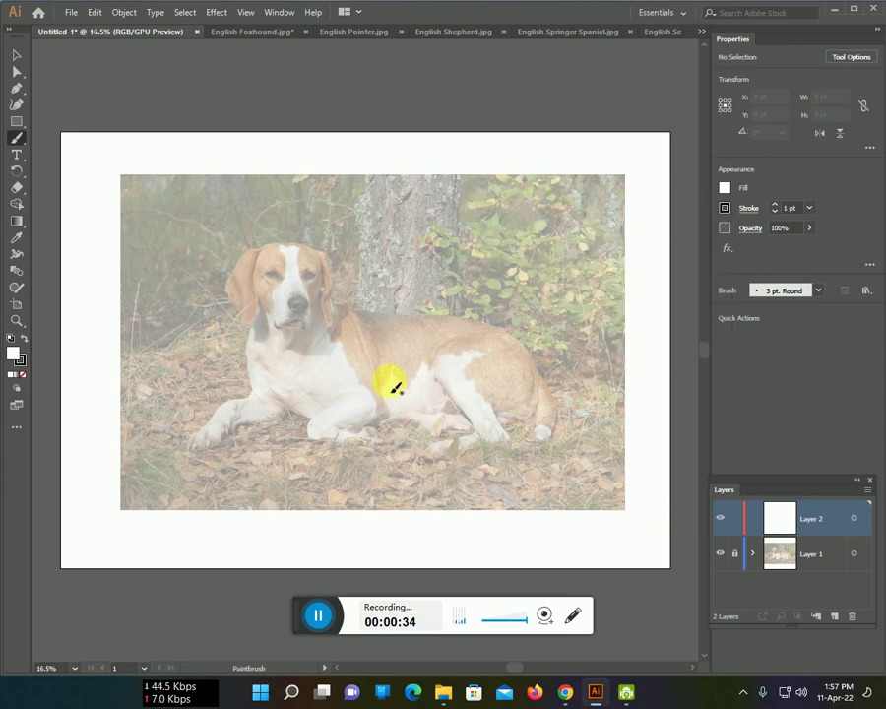
{"action": "scroll", "coordinate": [382, 379], "scroll_direction": "up", "scroll_amount": 1}
{"action": "scroll", "coordinate": [381, 378], "scroll_direction": "up", "scroll_amount": 2}
Zoom to the head and brush black lines for the chin-to-mouth line, muzzle side and left jowl
{"action": "left_click_drag", "start_coordinate": [340, 337], "coordinate": [550, 520]}
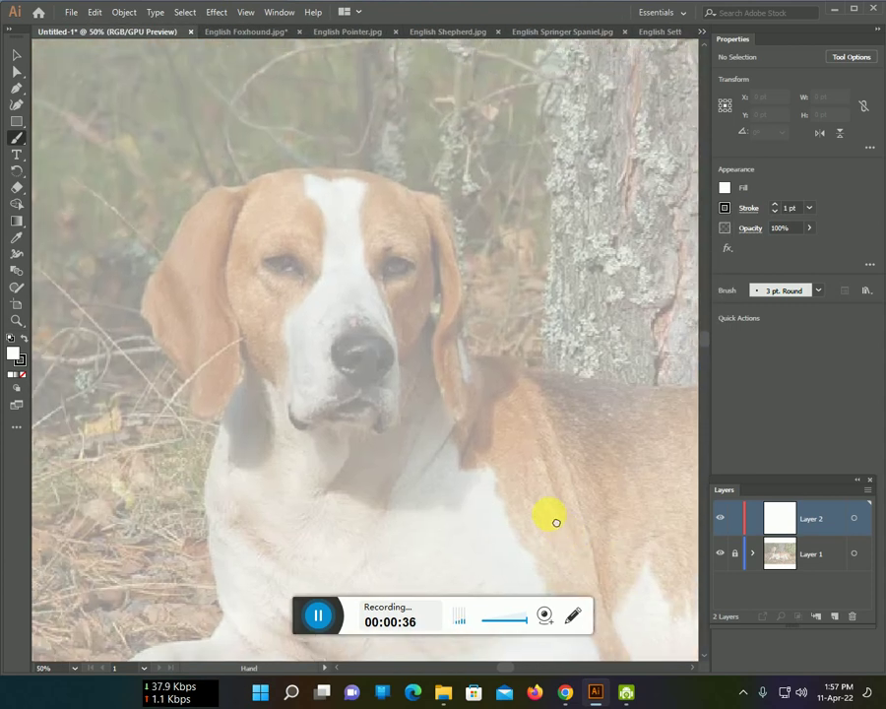
{"action": "scroll", "coordinate": [410, 459], "scroll_direction": "up", "scroll_amount": 1}
{"action": "scroll", "coordinate": [410, 458], "scroll_direction": "up", "scroll_amount": 1}
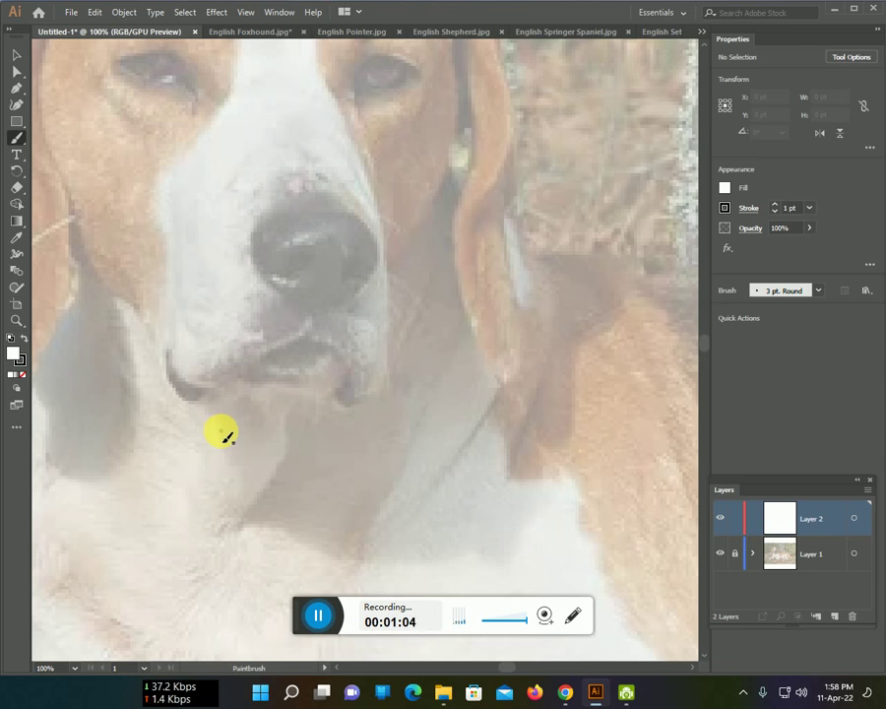
{"action": "scroll", "coordinate": [203, 411], "scroll_direction": "down", "scroll_amount": 1}
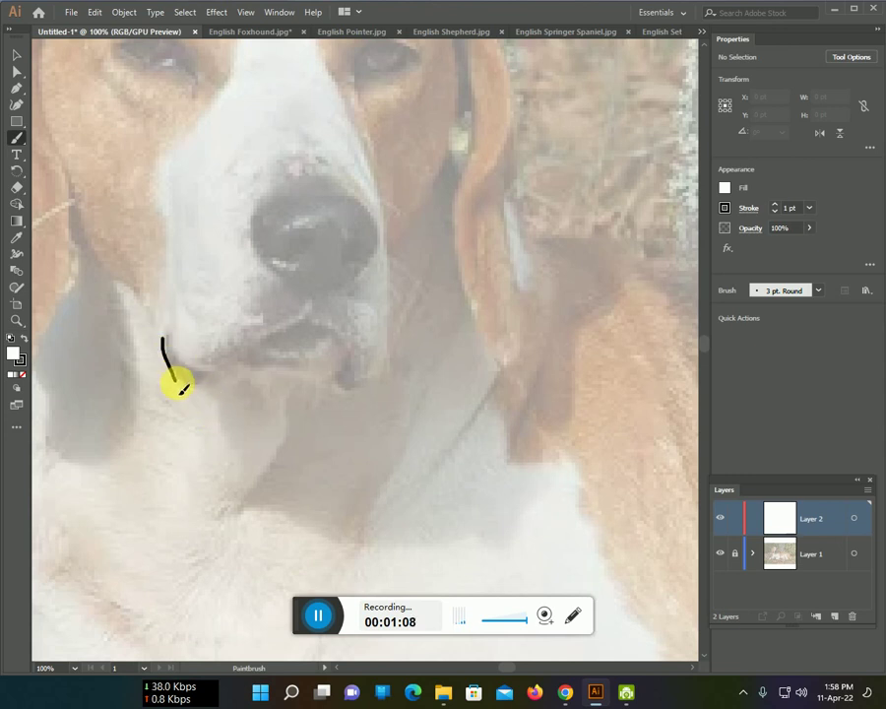
{"action": "mouse_move", "coordinate": [198, 393]}
{"action": "left_mouse_down"}
{"action": "mouse_move", "coordinate": [299, 327]}
{"action": "mouse_move", "coordinate": [348, 389]}
{"action": "mouse_move", "coordinate": [360, 384]}
{"action": "mouse_move", "coordinate": [389, 317]}
{"action": "mouse_move", "coordinate": [382, 190]}
{"action": "left_mouse_up"}
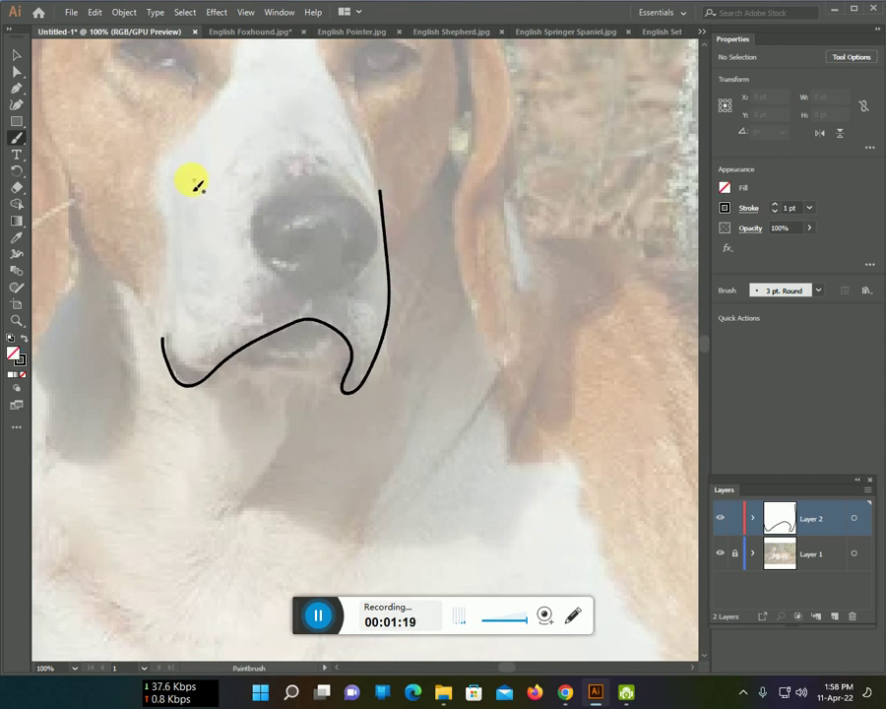
{"action": "left_click_drag", "start_coordinate": [162, 170], "coordinate": [163, 200]}
{"action": "mouse_move", "coordinate": [173, 253]}
{"action": "left_mouse_down"}
{"action": "mouse_move", "coordinate": [166, 312]}
{"action": "mouse_move", "coordinate": [173, 380]}
{"action": "left_mouse_up"}
{"action": "mouse_move", "coordinate": [89, 246]}
{"action": "left_mouse_down"}
{"action": "mouse_move", "coordinate": [144, 301]}
{"action": "mouse_move", "coordinate": [184, 372]}
{"action": "mouse_move", "coordinate": [221, 388]}
{"action": "mouse_move", "coordinate": [292, 376]}
{"action": "mouse_move", "coordinate": [339, 390]}
{"action": "left_mouse_up"}
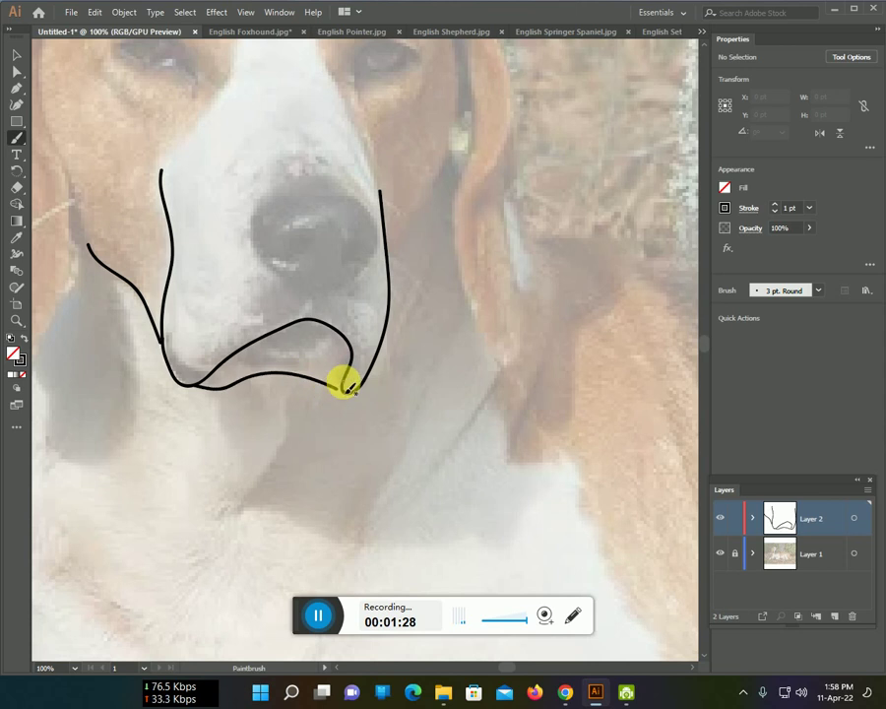
{"action": "scroll", "coordinate": [342, 389], "scroll_direction": "up", "scroll_amount": 1}
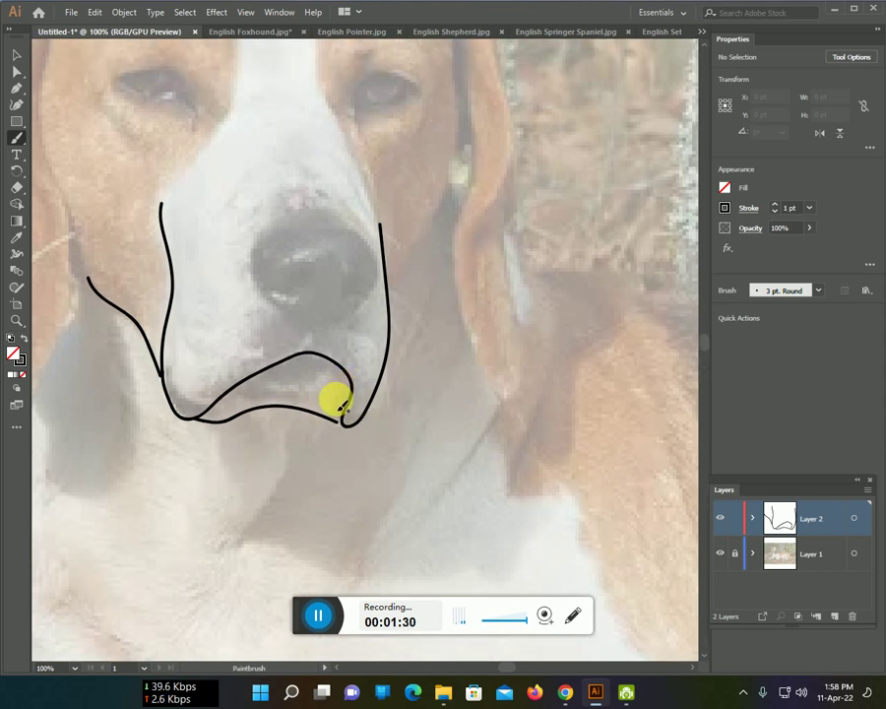
{"action": "scroll", "coordinate": [335, 416], "scroll_direction": "up", "scroll_amount": 1}
Brush the top of the nose and the right nostril out to the nose edge
{"action": "mouse_move", "coordinate": [246, 297]}
{"action": "left_mouse_down"}
{"action": "mouse_move", "coordinate": [288, 344]}
{"action": "mouse_move", "coordinate": [340, 353]}
{"action": "mouse_move", "coordinate": [365, 342]}
{"action": "mouse_move", "coordinate": [380, 294]}
{"action": "mouse_move", "coordinate": [345, 253]}
{"action": "mouse_move", "coordinate": [301, 251]}
{"action": "mouse_move", "coordinate": [263, 265]}
{"action": "mouse_move", "coordinate": [252, 296]}
{"action": "mouse_move", "coordinate": [277, 340]}
{"action": "left_mouse_up"}
{"action": "left_click_drag", "start_coordinate": [347, 307], "coordinate": [343, 327]}
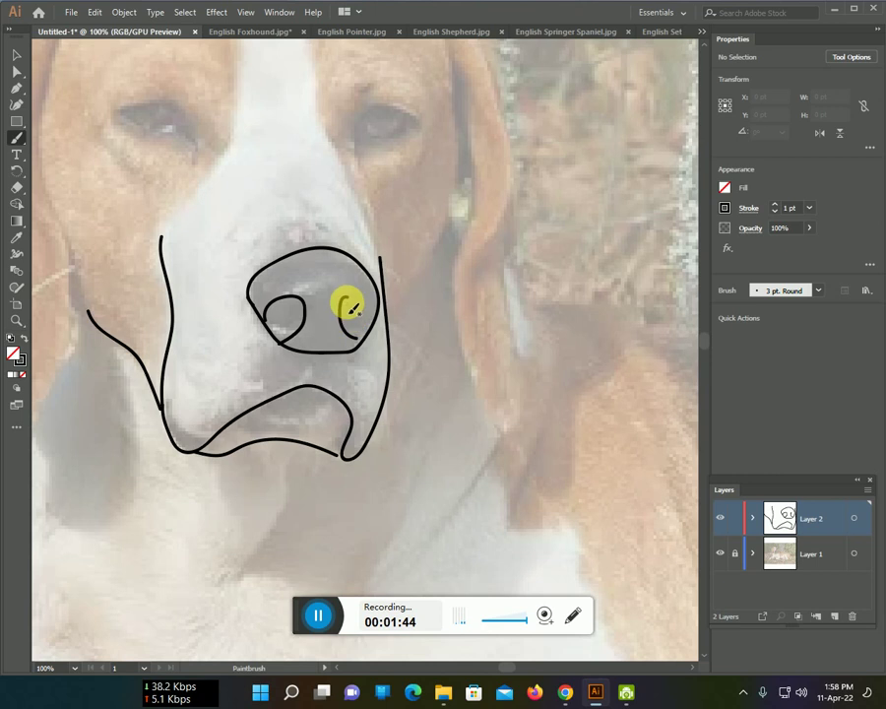
{"action": "left_click_drag", "start_coordinate": [354, 300], "coordinate": [382, 307]}
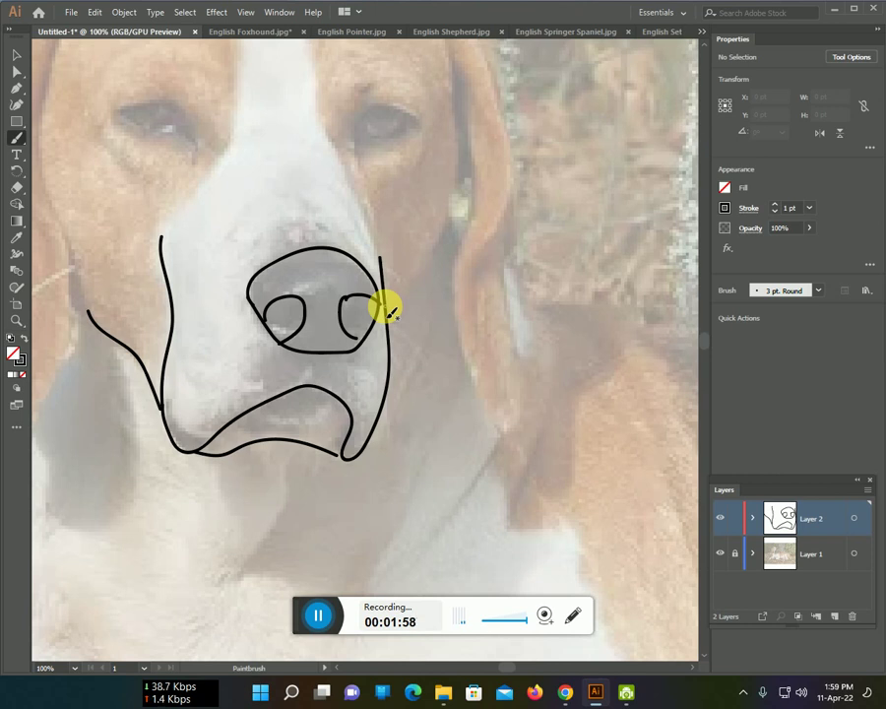
{"action": "scroll", "coordinate": [424, 310], "scroll_direction": "down", "scroll_amount": 1}
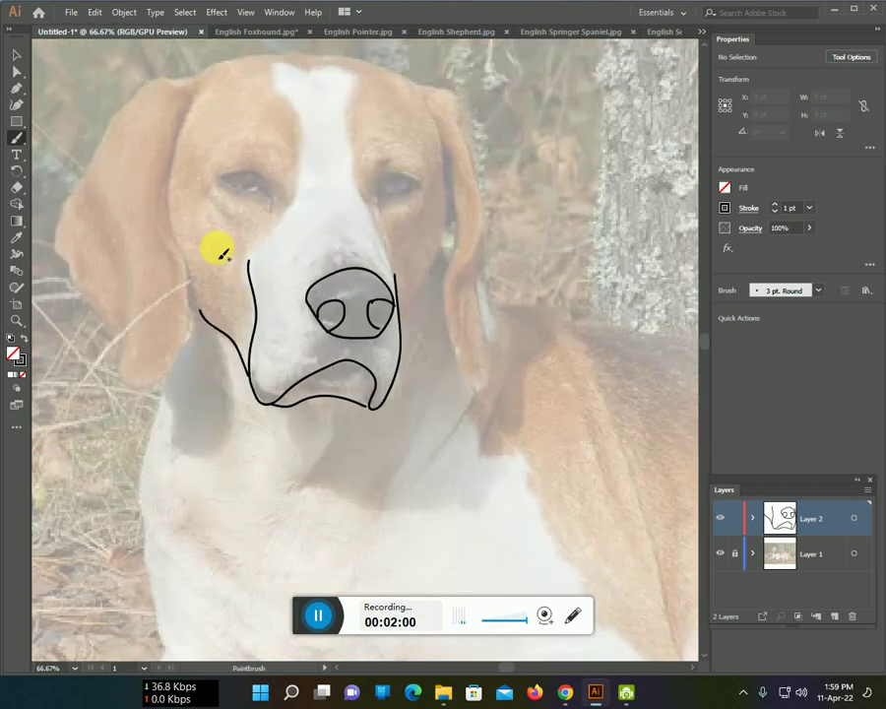
Trace both eyes and extend the muzzle line down the side of the nose
{"action": "left_click_drag", "start_coordinate": [218, 181], "coordinate": [241, 193]}
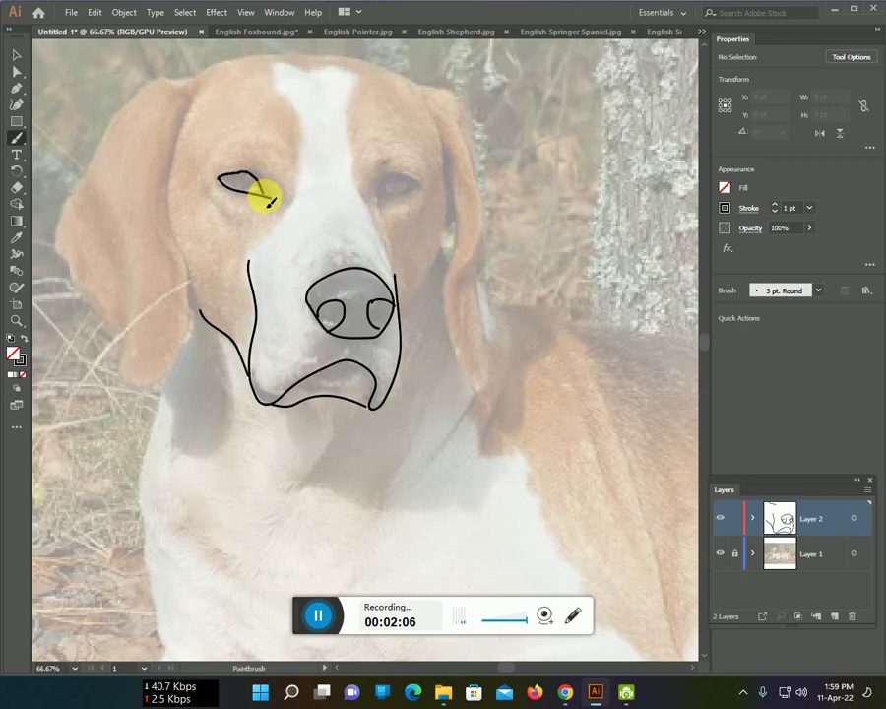
{"action": "mouse_move", "coordinate": [384, 190]}
{"action": "left_mouse_down"}
{"action": "mouse_move", "coordinate": [405, 184]}
{"action": "mouse_move", "coordinate": [383, 190]}
{"action": "mouse_move", "coordinate": [396, 258]}
{"action": "left_mouse_up"}
{"action": "left_click_drag", "start_coordinate": [298, 169], "coordinate": [303, 206]}
Outline the left ear edge and draw a line from the ear down the neck
{"action": "left_click_drag", "start_coordinate": [259, 254], "coordinate": [252, 258]}
{"action": "mouse_move", "coordinate": [192, 107]}
{"action": "left_mouse_down"}
{"action": "mouse_move", "coordinate": [179, 224]}
{"action": "mouse_move", "coordinate": [96, 325]}
{"action": "mouse_move", "coordinate": [65, 250]}
{"action": "mouse_move", "coordinate": [137, 88]}
{"action": "mouse_move", "coordinate": [219, 65]}
{"action": "mouse_move", "coordinate": [324, 61]}
{"action": "mouse_move", "coordinate": [423, 84]}
{"action": "mouse_move", "coordinate": [473, 121]}
{"action": "mouse_move", "coordinate": [486, 361]}
{"action": "mouse_move", "coordinate": [463, 378]}
{"action": "mouse_move", "coordinate": [447, 325]}
{"action": "mouse_move", "coordinate": [459, 267]}
{"action": "mouse_move", "coordinate": [484, 240]}
{"action": "mouse_move", "coordinate": [486, 200]}
{"action": "mouse_move", "coordinate": [433, 113]}
{"action": "mouse_move", "coordinate": [431, 257]}
{"action": "mouse_move", "coordinate": [403, 316]}
{"action": "left_mouse_up"}
{"action": "scroll", "coordinate": [411, 309], "scroll_direction": "down", "scroll_amount": 1}
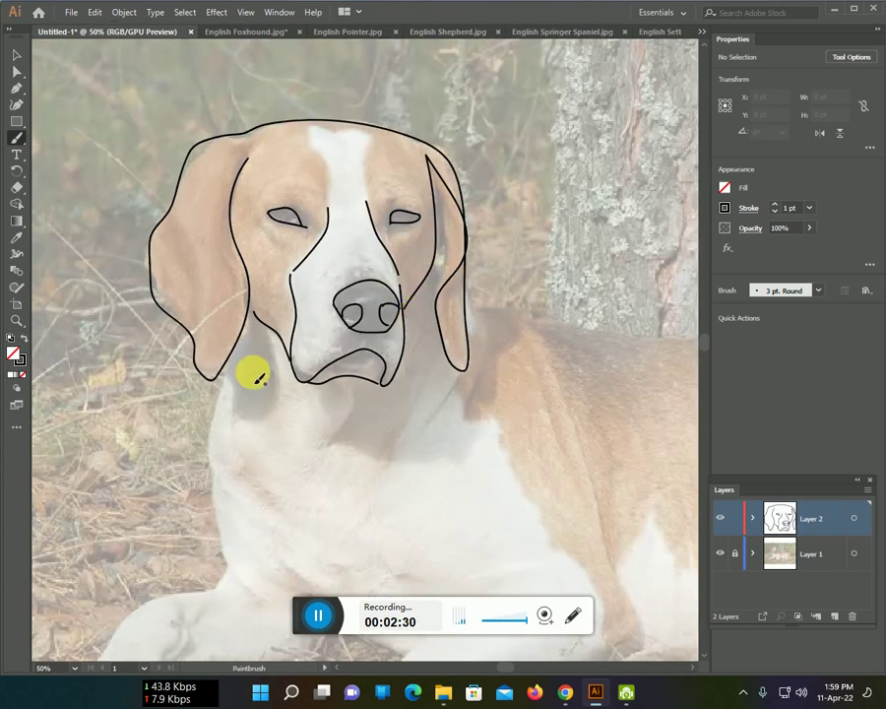
{"action": "mouse_move", "coordinate": [226, 368]}
{"action": "left_mouse_down"}
{"action": "mouse_move", "coordinate": [206, 470]}
{"action": "mouse_move", "coordinate": [218, 528]}
{"action": "left_mouse_up"}
{"action": "scroll", "coordinate": [283, 518], "scroll_direction": "down", "scroll_amount": 3}
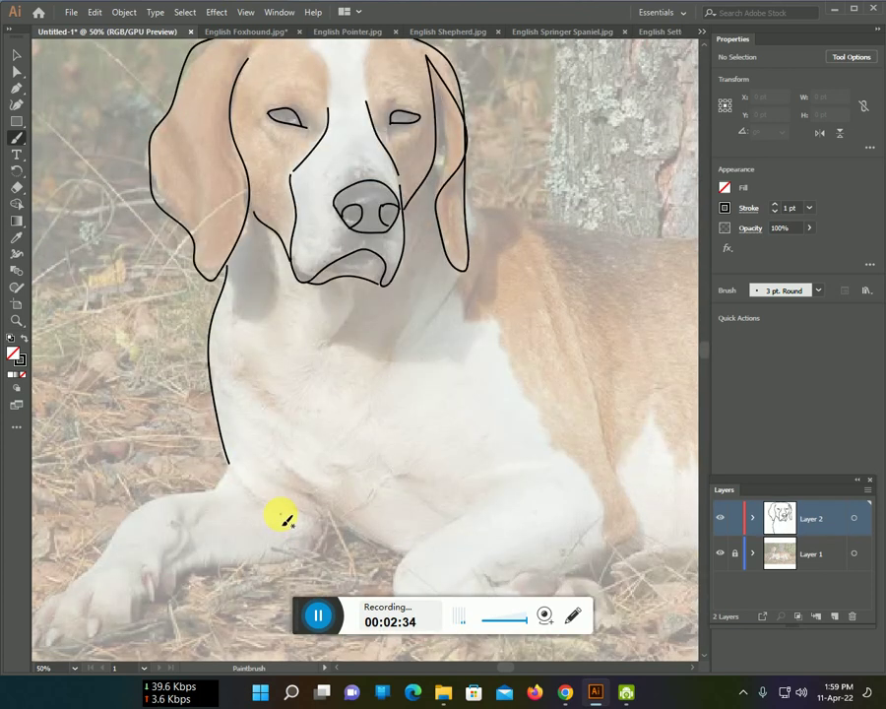
Trace the edge of the first front leg with a short extra line along it
{"action": "scroll", "coordinate": [263, 474], "scroll_direction": "down", "scroll_amount": 2}
{"action": "scroll", "coordinate": [267, 473], "scroll_direction": "up", "scroll_amount": 1}
{"action": "scroll", "coordinate": [267, 473], "scroll_direction": "up", "scroll_amount": 1}
{"action": "scroll", "coordinate": [554, 429], "scroll_direction": "left", "scroll_amount": 3}
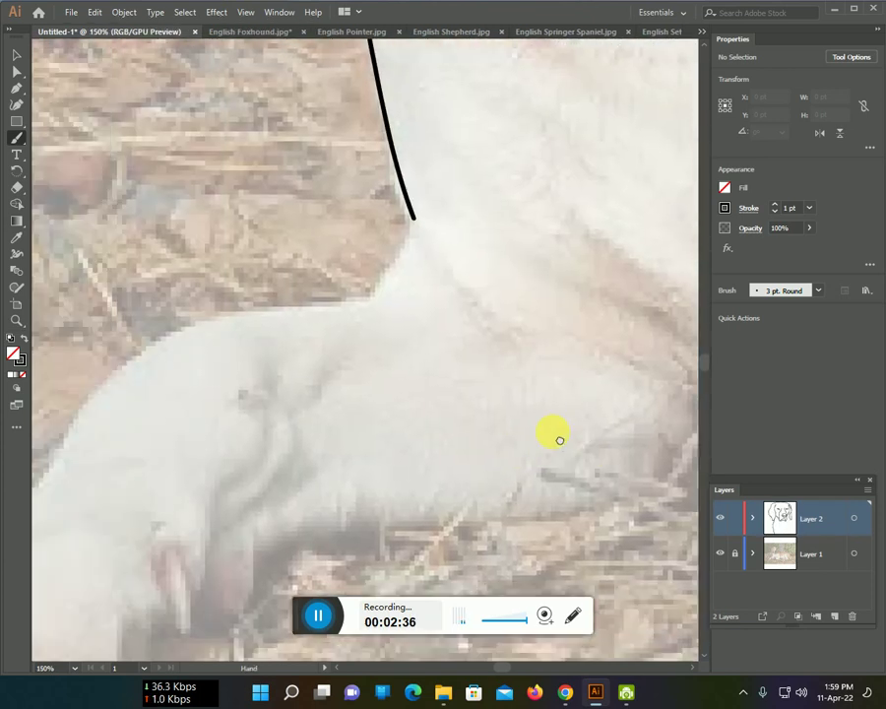
{"action": "scroll", "coordinate": [293, 418], "scroll_direction": "up", "scroll_amount": 1}
{"action": "mouse_move", "coordinate": [133, 502]}
{"action": "left_mouse_down"}
{"action": "mouse_move", "coordinate": [177, 455]}
{"action": "mouse_move", "coordinate": [235, 348]}
{"action": "mouse_move", "coordinate": [335, 289]}
{"action": "mouse_move", "coordinate": [441, 265]}
{"action": "mouse_move", "coordinate": [513, 266]}
{"action": "mouse_move", "coordinate": [547, 223]}
{"action": "left_mouse_up"}
{"action": "scroll", "coordinate": [509, 345], "scroll_direction": "down", "scroll_amount": 1}
{"action": "scroll", "coordinate": [463, 364], "scroll_direction": "down", "scroll_amount": 4}
{"action": "mouse_move", "coordinate": [268, 482]}
{"action": "left_mouse_down"}
{"action": "mouse_move", "coordinate": [308, 428]}
{"action": "mouse_move", "coordinate": [390, 402]}
{"action": "mouse_move", "coordinate": [431, 326]}
{"action": "mouse_move", "coordinate": [662, 308]}
{"action": "left_mouse_up"}
Trace the front leg down around the paw, add two toe lines, and extend the outline upward
{"action": "scroll", "coordinate": [153, 394], "scroll_direction": "left", "scroll_amount": 3}
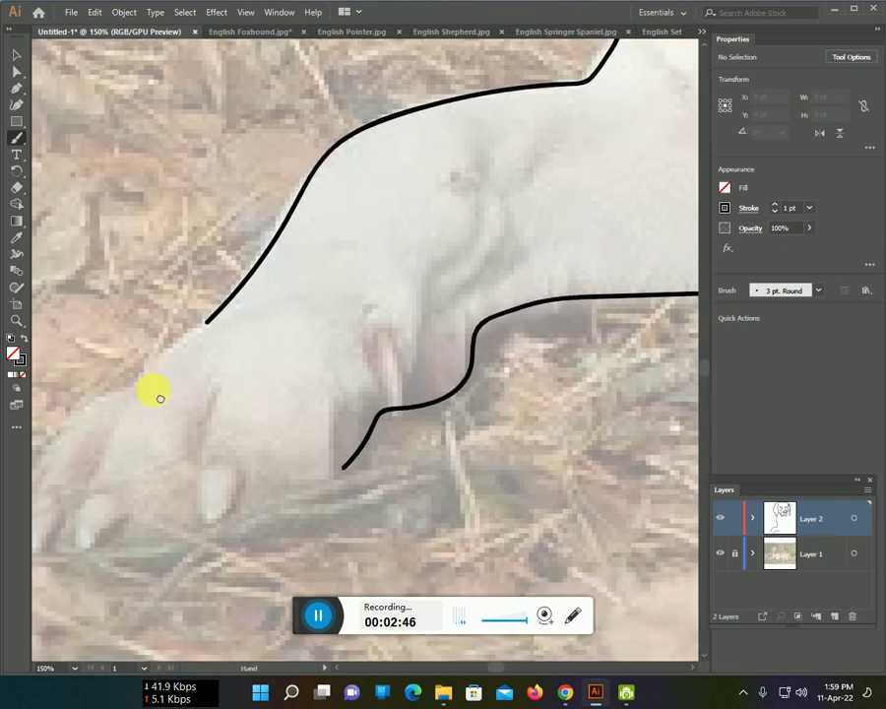
{"action": "scroll", "coordinate": [209, 353], "scroll_direction": "down", "scroll_amount": 1}
{"action": "mouse_move", "coordinate": [251, 300]}
{"action": "left_mouse_down"}
{"action": "mouse_move", "coordinate": [89, 459]}
{"action": "mouse_move", "coordinate": [75, 524]}
{"action": "mouse_move", "coordinate": [114, 505]}
{"action": "mouse_move", "coordinate": [154, 519]}
{"action": "mouse_move", "coordinate": [174, 499]}
{"action": "mouse_move", "coordinate": [268, 506]}
{"action": "mouse_move", "coordinate": [282, 458]}
{"action": "mouse_move", "coordinate": [341, 469]}
{"action": "mouse_move", "coordinate": [389, 443]}
{"action": "left_mouse_up"}
{"action": "scroll", "coordinate": [516, 420], "scroll_direction": "down", "scroll_amount": 2}
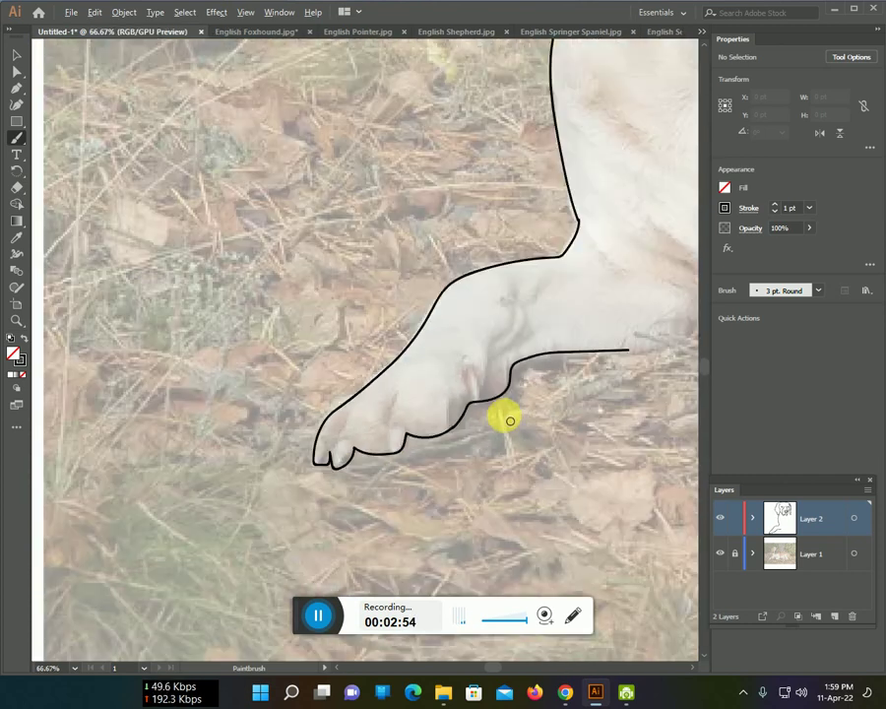
{"action": "left_click_drag", "start_coordinate": [548, 419], "coordinate": [321, 459]}
{"action": "left_click_drag", "start_coordinate": [279, 316], "coordinate": [241, 446]}
{"action": "mouse_move", "coordinate": [428, 400]}
{"action": "left_mouse_down"}
{"action": "mouse_move", "coordinate": [243, 421]}
{"action": "mouse_move", "coordinate": [259, 410]}
{"action": "mouse_move", "coordinate": [273, 367]}
{"action": "mouse_move", "coordinate": [291, 368]}
{"action": "mouse_move", "coordinate": [381, 410]}
{"action": "mouse_move", "coordinate": [372, 468]}
{"action": "mouse_move", "coordinate": [421, 492]}
{"action": "mouse_move", "coordinate": [579, 512]}
{"action": "mouse_move", "coordinate": [655, 494]}
{"action": "mouse_move", "coordinate": [642, 448]}
{"action": "mouse_move", "coordinate": [546, 440]}
{"action": "left_mouse_up"}
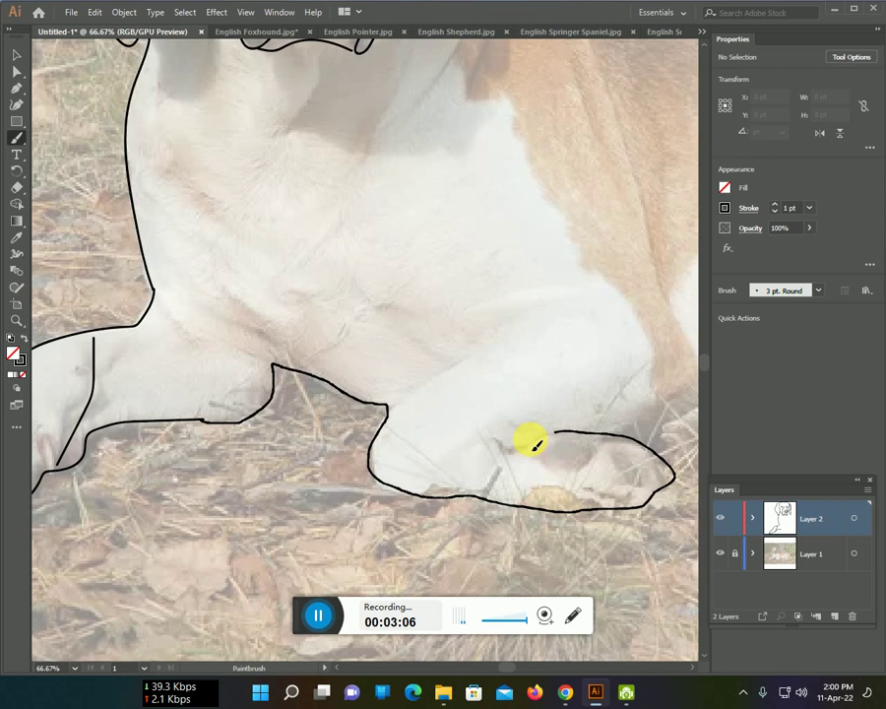
{"action": "left_click_drag", "start_coordinate": [495, 345], "coordinate": [424, 315]}
Outline the second front leg, the folded hind leg and the tucked paw with its toes
{"action": "scroll", "coordinate": [173, 305], "scroll_direction": "right", "scroll_amount": 6}
{"action": "scroll", "coordinate": [122, 331], "scroll_direction": "right", "scroll_amount": 3}
{"action": "mouse_move", "coordinate": [117, 377]}
{"action": "left_mouse_down"}
{"action": "mouse_move", "coordinate": [203, 343]}
{"action": "mouse_move", "coordinate": [321, 328]}
{"action": "mouse_move", "coordinate": [514, 336]}
{"action": "left_mouse_up"}
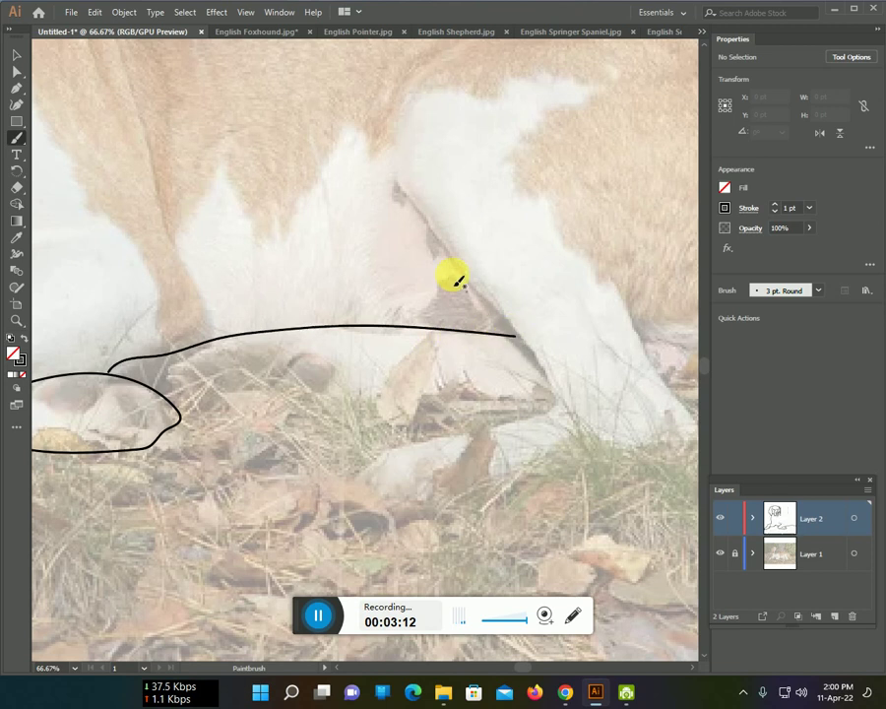
{"action": "mouse_move", "coordinate": [406, 192]}
{"action": "left_mouse_down"}
{"action": "mouse_move", "coordinate": [522, 329]}
{"action": "mouse_move", "coordinate": [467, 424]}
{"action": "mouse_move", "coordinate": [378, 492]}
{"action": "mouse_move", "coordinate": [683, 459]}
{"action": "mouse_move", "coordinate": [622, 453]}
{"action": "mouse_move", "coordinate": [633, 434]}
{"action": "mouse_move", "coordinate": [538, 244]}
{"action": "left_mouse_up"}
{"action": "mouse_move", "coordinate": [469, 377]}
{"action": "left_mouse_down"}
{"action": "mouse_move", "coordinate": [377, 377]}
{"action": "mouse_move", "coordinate": [183, 400]}
{"action": "mouse_move", "coordinate": [100, 379]}
{"action": "left_mouse_up"}
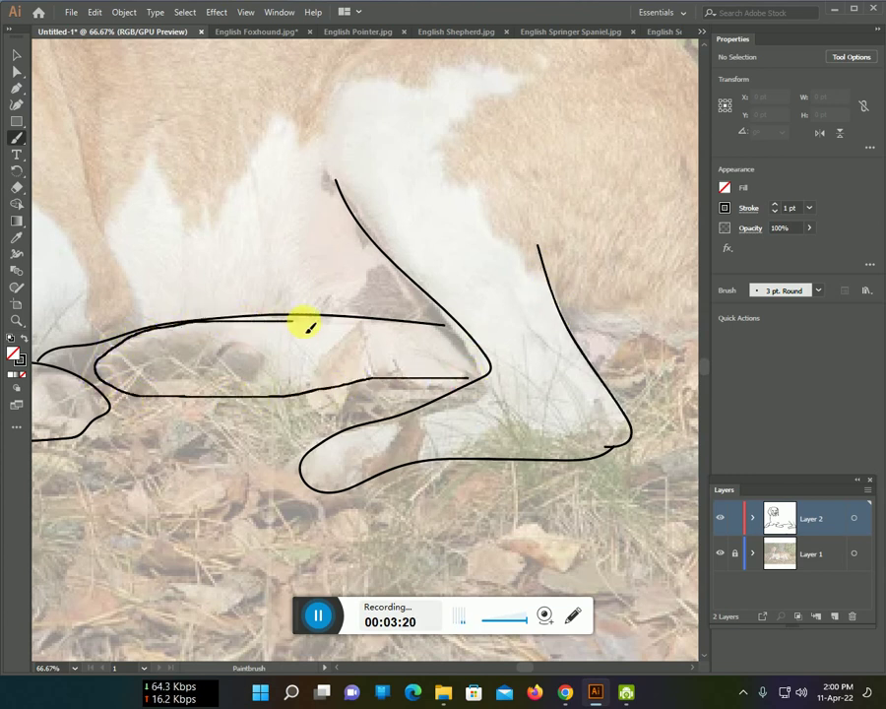
{"action": "left_click_drag", "start_coordinate": [410, 320], "coordinate": [148, 323]}
{"action": "mouse_move", "coordinate": [252, 345]}
{"action": "left_mouse_down"}
{"action": "mouse_move", "coordinate": [276, 380]}
{"action": "mouse_move", "coordinate": [197, 352]}
{"action": "mouse_move", "coordinate": [153, 351]}
{"action": "mouse_move", "coordinate": [123, 365]}
{"action": "left_mouse_up"}
{"action": "key", "text": "ctrl+minus"}
{"action": "key", "text": "ctrl+minus"}
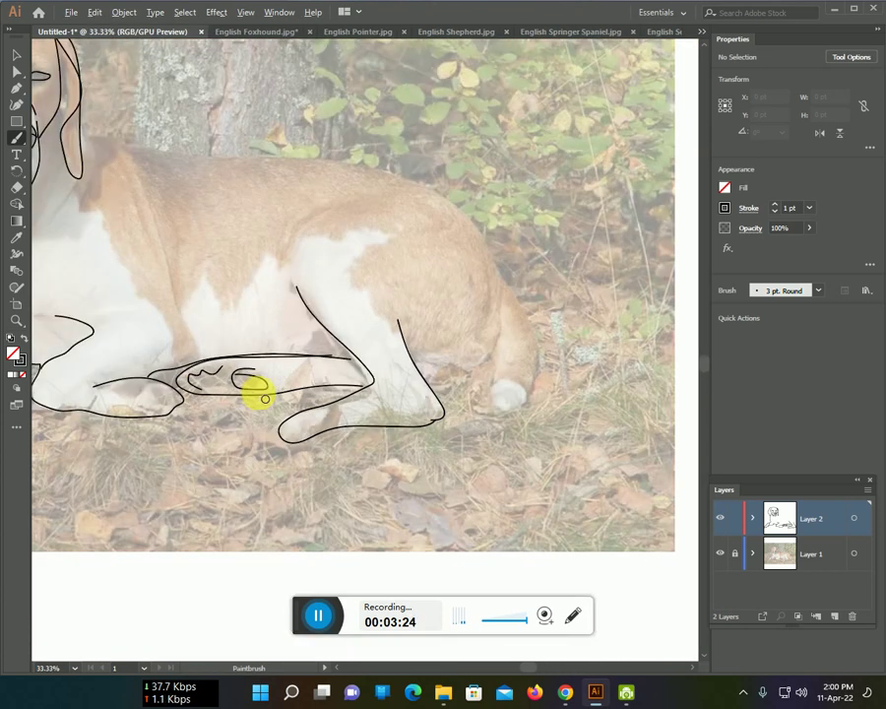
Trace the dog's back from ear to rump and a contour line on the rear leg
{"action": "scroll", "coordinate": [301, 413], "scroll_direction": "up", "scroll_amount": 2}
{"action": "scroll", "coordinate": [301, 413], "scroll_direction": "right", "scroll_amount": 2}
{"action": "scroll", "coordinate": [390, 425], "scroll_direction": "up", "scroll_amount": 2}
{"action": "scroll", "coordinate": [393, 408], "scroll_direction": "left", "scroll_amount": 2}
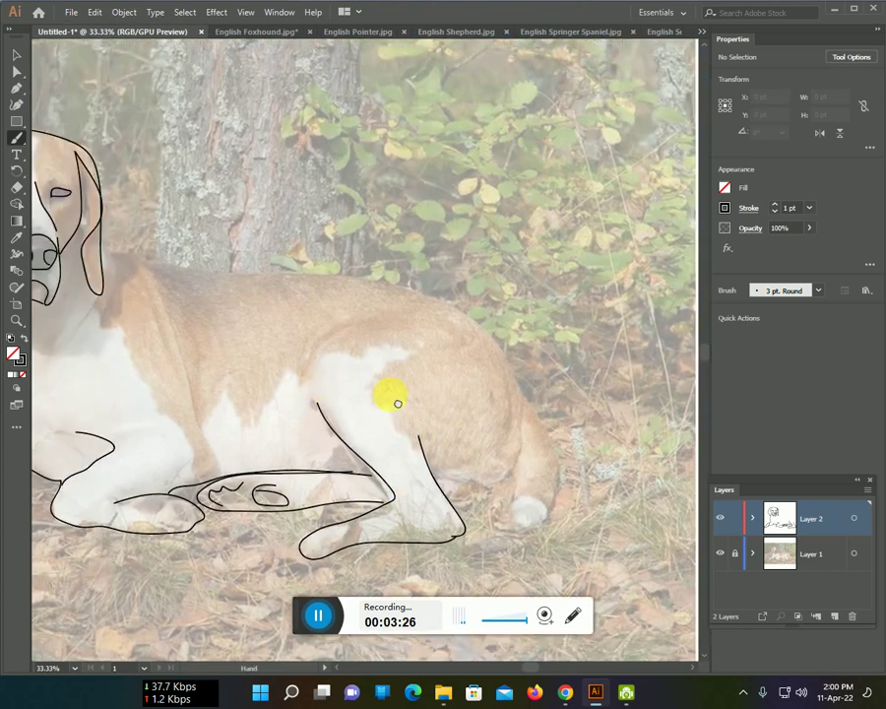
{"action": "scroll", "coordinate": [396, 399], "scroll_direction": "left", "scroll_amount": 3}
{"action": "mouse_move", "coordinate": [315, 294]}
{"action": "left_mouse_down"}
{"action": "mouse_move", "coordinate": [632, 331]}
{"action": "mouse_move", "coordinate": [659, 359]}
{"action": "mouse_move", "coordinate": [453, 306]}
{"action": "mouse_move", "coordinate": [504, 360]}
{"action": "mouse_move", "coordinate": [522, 410]}
{"action": "mouse_move", "coordinate": [530, 482]}
{"action": "mouse_move", "coordinate": [492, 492]}
{"action": "left_mouse_up"}
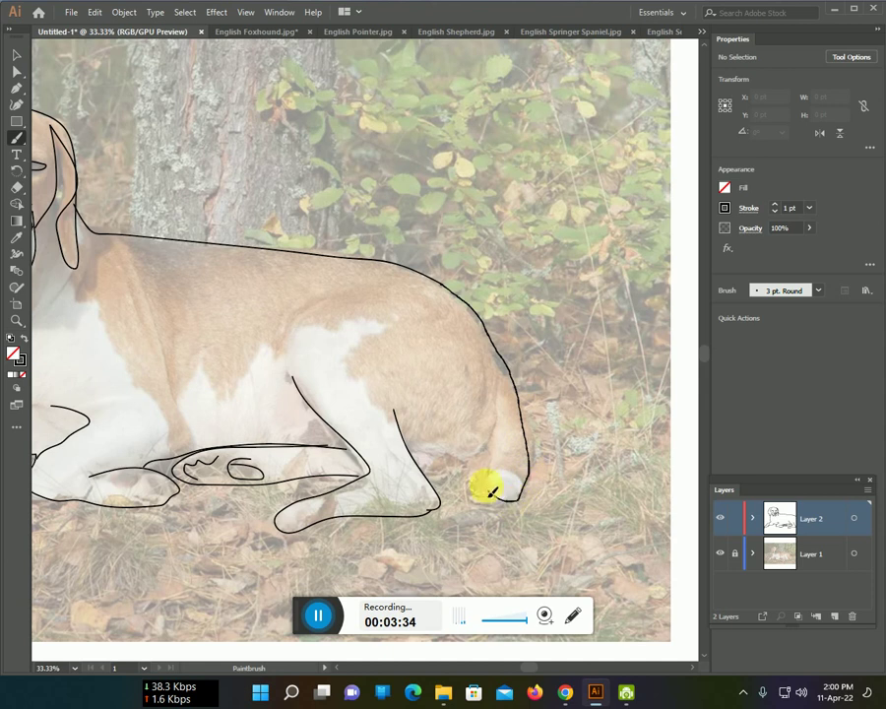
{"action": "mouse_move", "coordinate": [497, 400]}
{"action": "left_mouse_down"}
{"action": "mouse_move", "coordinate": [498, 439]}
{"action": "mouse_move", "coordinate": [415, 463]}
{"action": "left_mouse_up"}
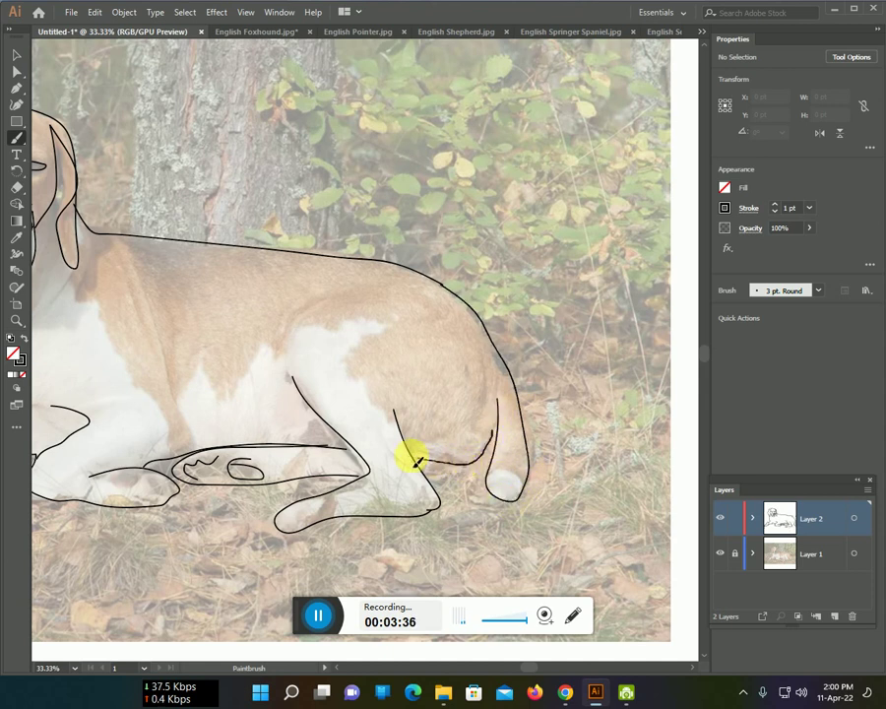
Draw the shoulder contour, zoom out, and hide Layer 1's reference photo
{"action": "scroll", "coordinate": [463, 476], "scroll_direction": "up", "scroll_amount": 2}
{"action": "scroll", "coordinate": [463, 477], "scroll_direction": "left", "scroll_amount": 3}
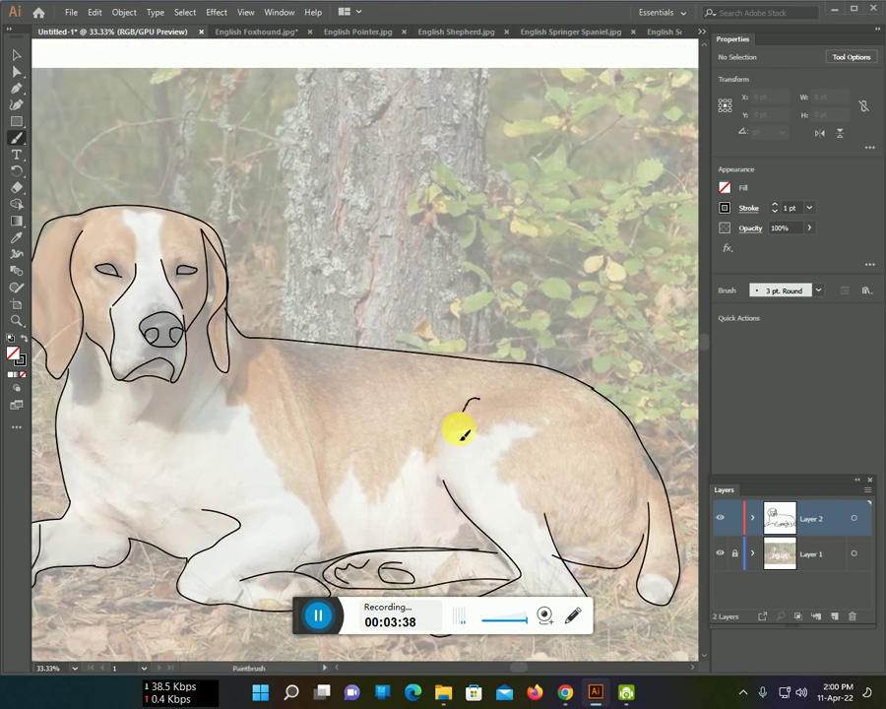
{"action": "left_click_drag", "start_coordinate": [276, 366], "coordinate": [340, 497]}
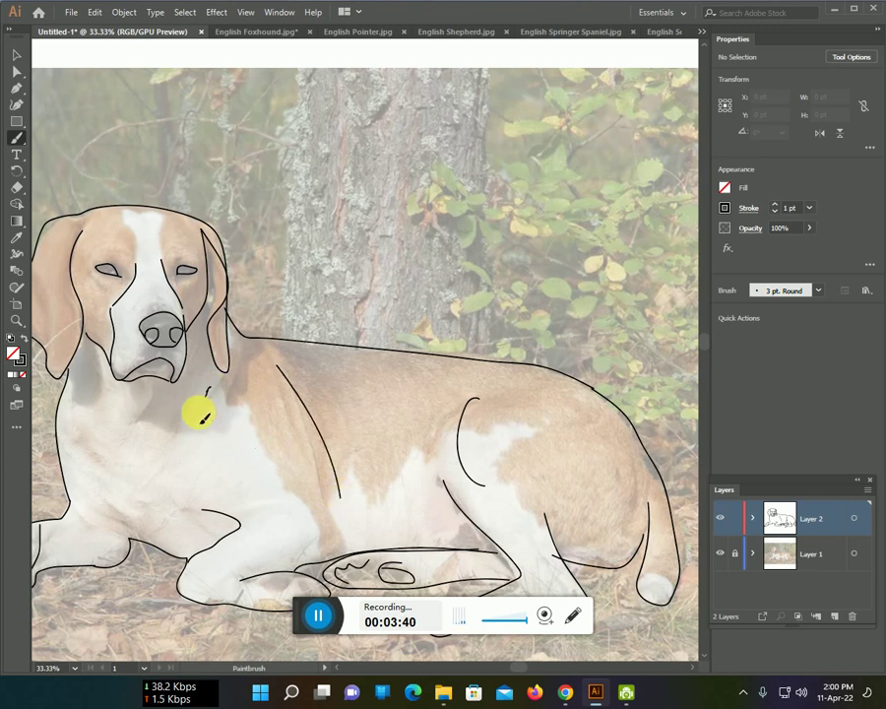
{"action": "scroll", "coordinate": [317, 451], "scroll_direction": "down", "scroll_amount": 1}
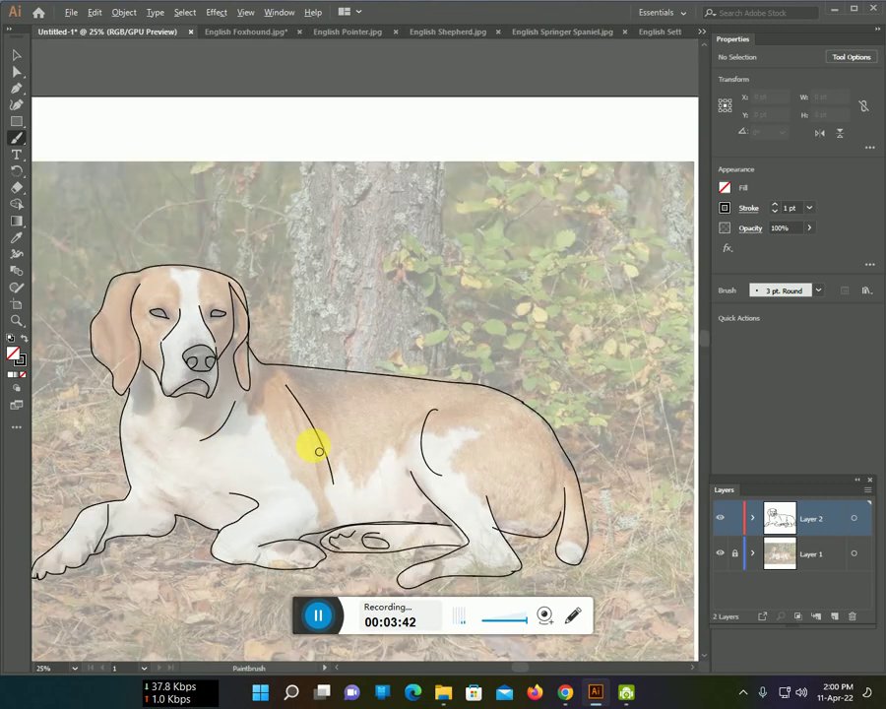
{"action": "scroll", "coordinate": [319, 451], "scroll_direction": "down", "scroll_amount": 1}
{"action": "scroll", "coordinate": [508, 425], "scroll_direction": "down", "scroll_amount": 2}
{"action": "scroll", "coordinate": [508, 426], "scroll_direction": "left", "scroll_amount": 2}
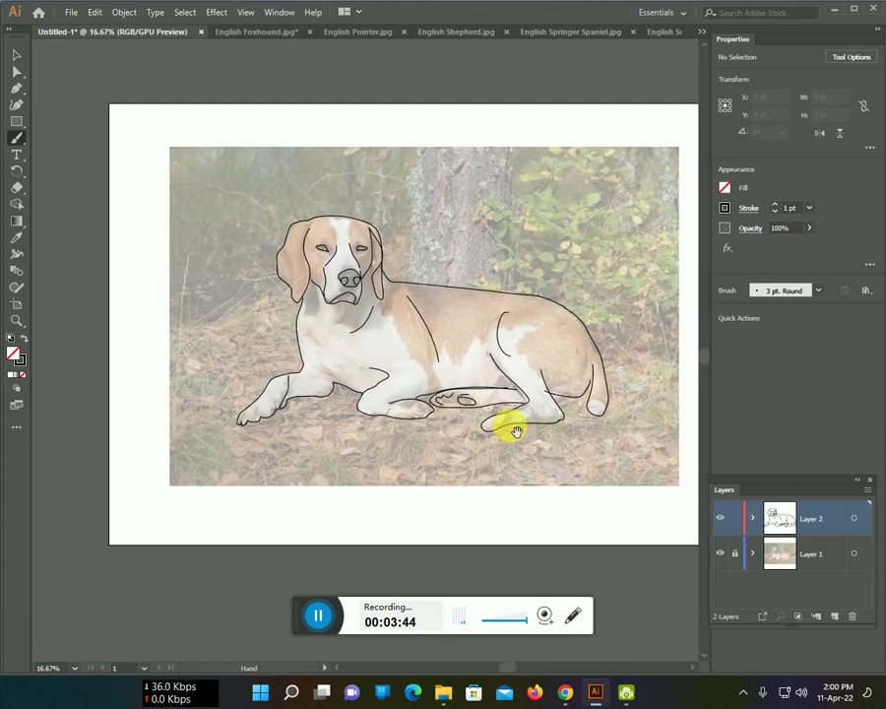
{"action": "left_click", "coordinate": [725, 555]}
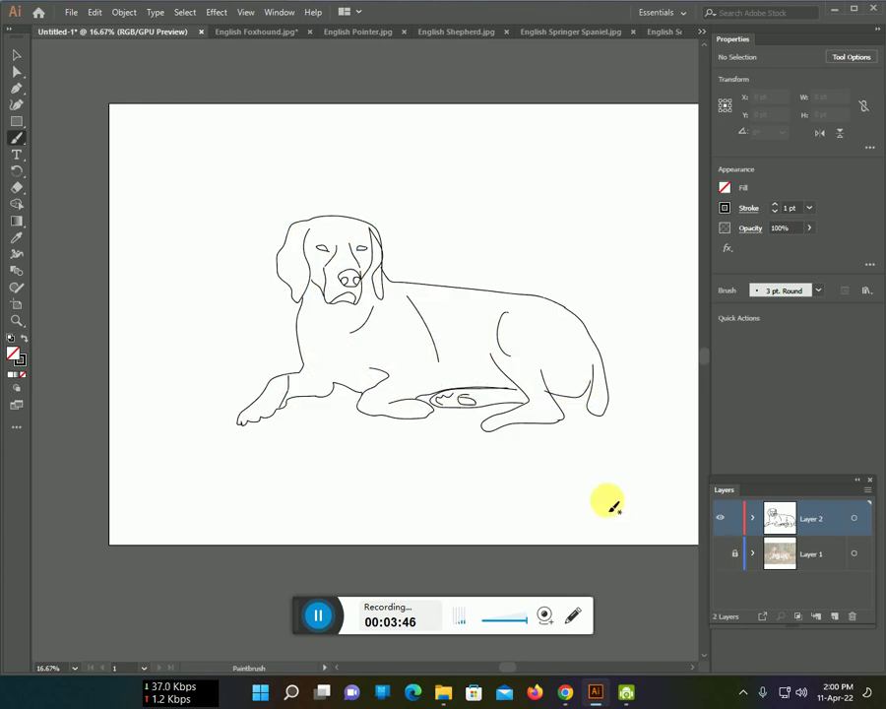